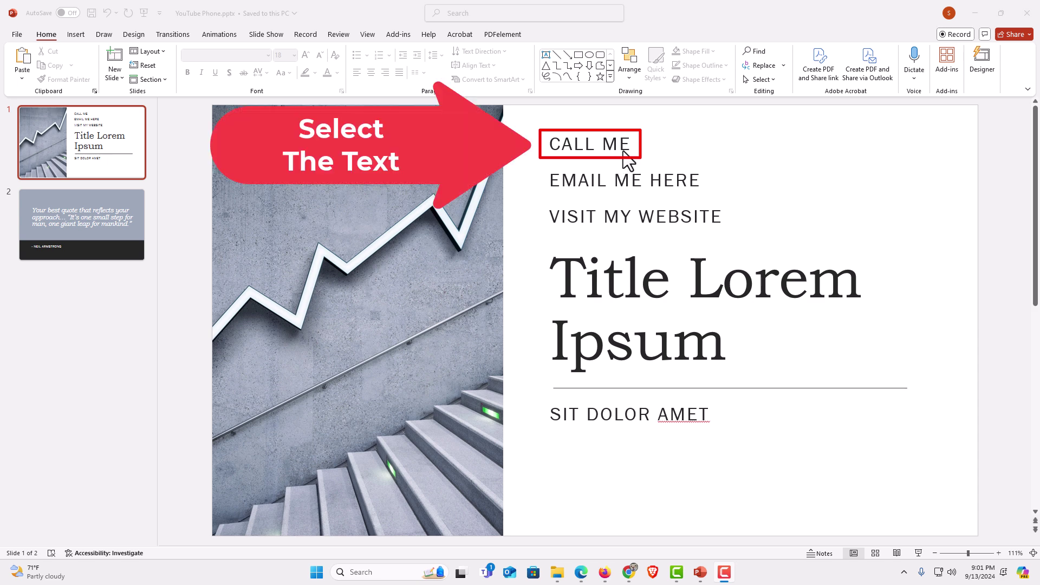
Step: Select the words 'CALL ME' in the title slide's text box
drag(630, 145, 553, 147)
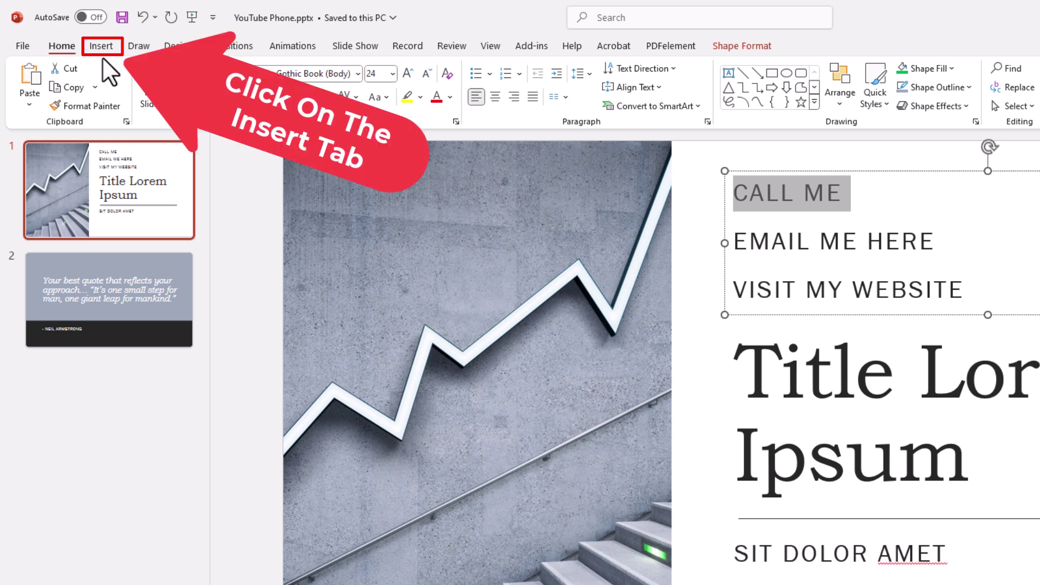
Step: Open the Insert tab's Link dropdown showing recent files
click(102, 47)
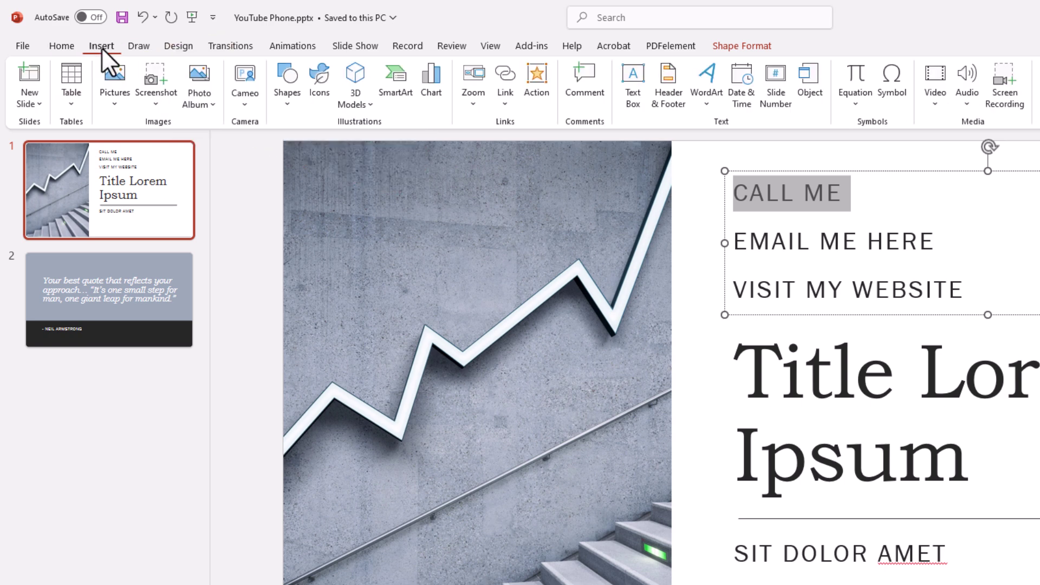
click(506, 101)
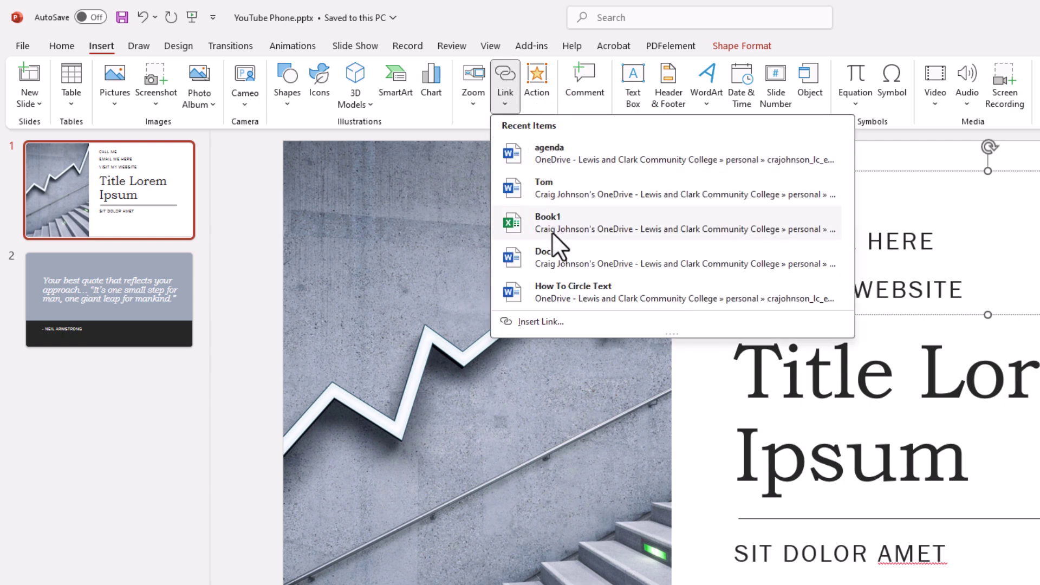
click(578, 329)
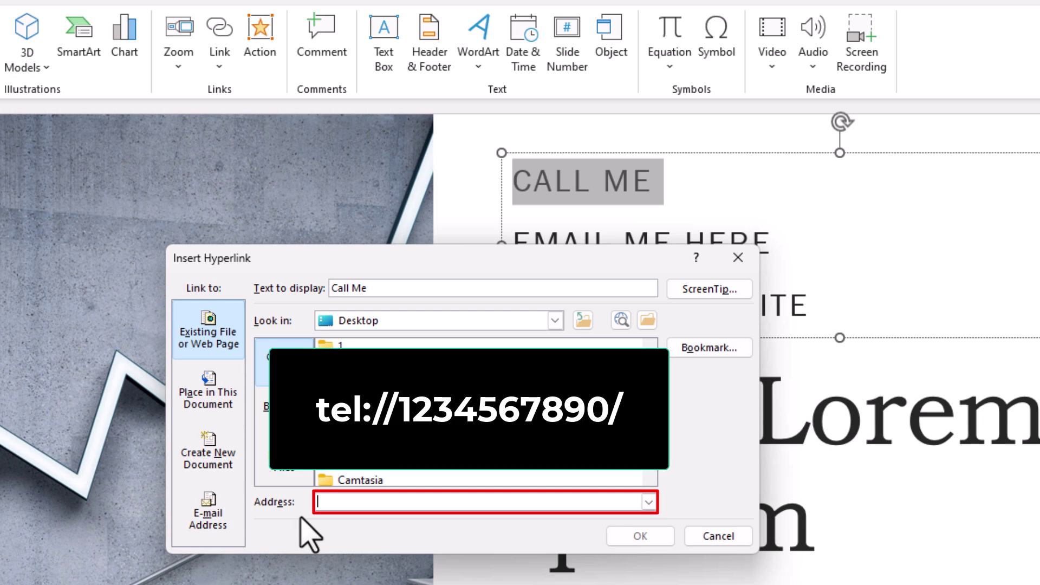
key(ctrl+v)
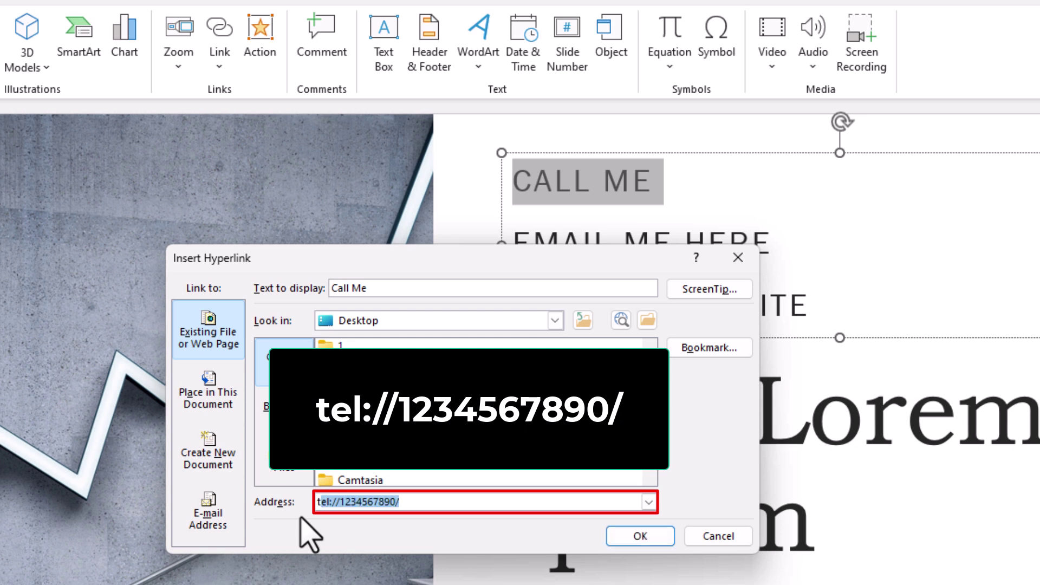
key(shift+Right)
key(shift+Right)
key(shift+Right)
key(shift+Right)
key(shift+Right)
key(shift+Right)
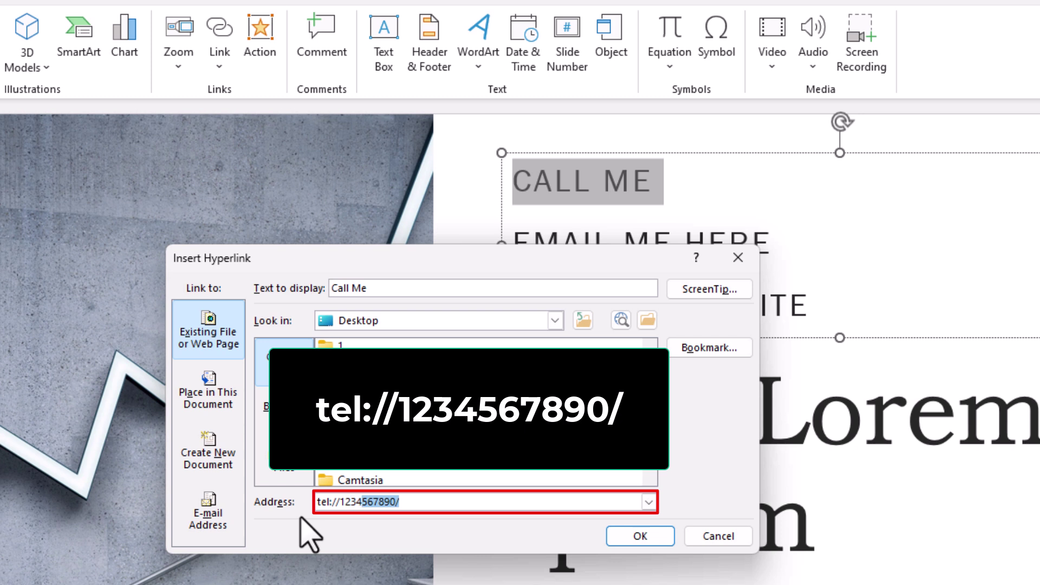
key(shift+Right)
key(shift+Right)
key(shift+Right)
key(shift+Right)
key(shift+Right)
key(shift+Right)
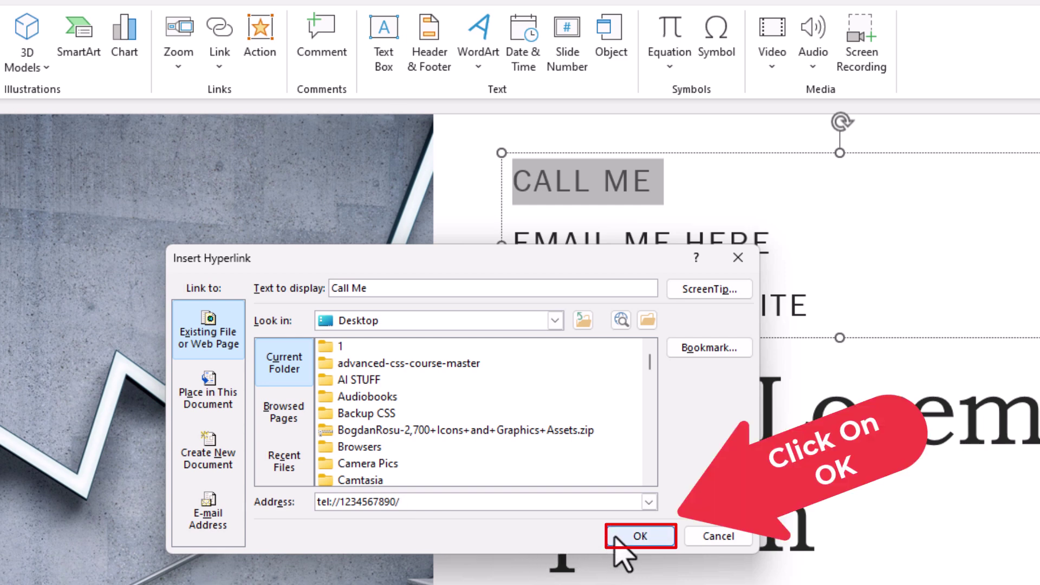
click(640, 536)
click(487, 439)
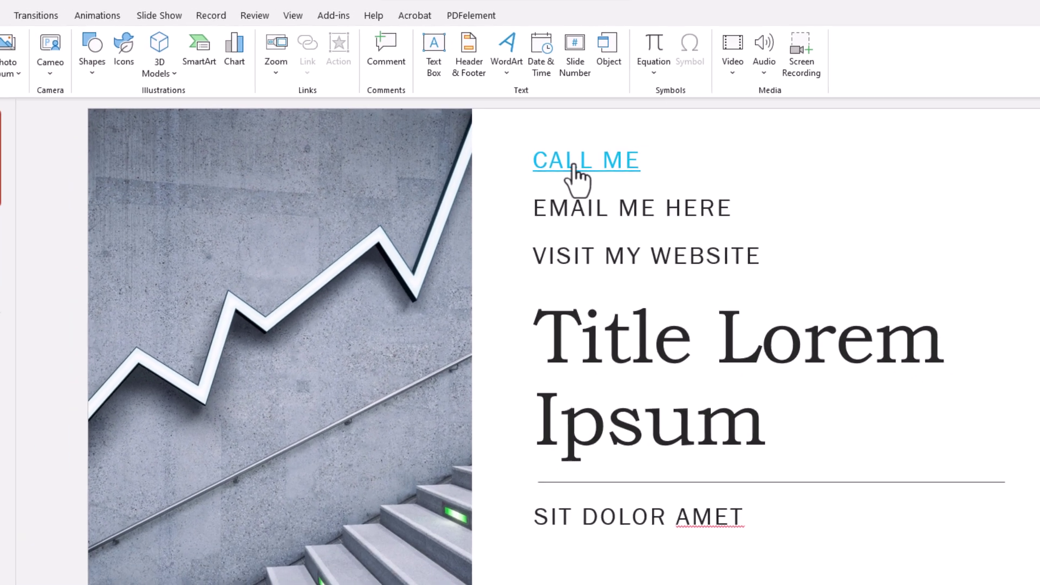
Step: Ctrl+click 'CALL ME' to open Phone Link's Calls page, then close Phone Link
click(578, 171)
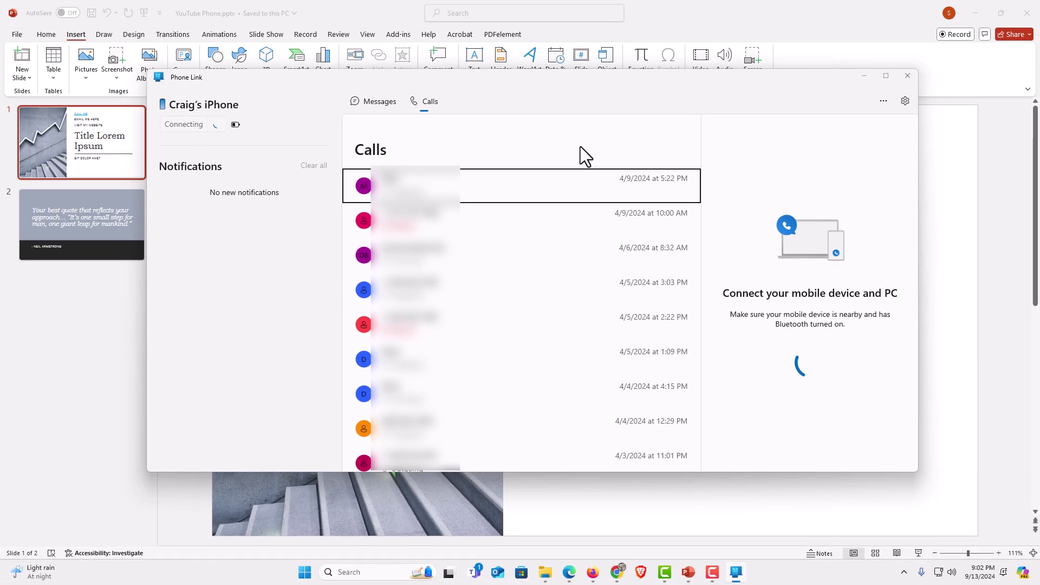
click(907, 75)
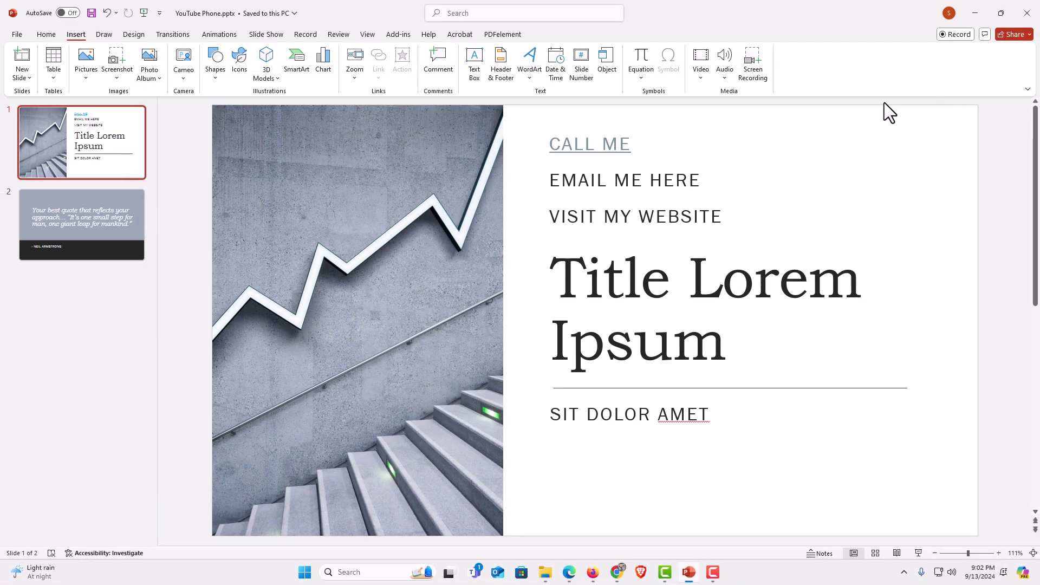